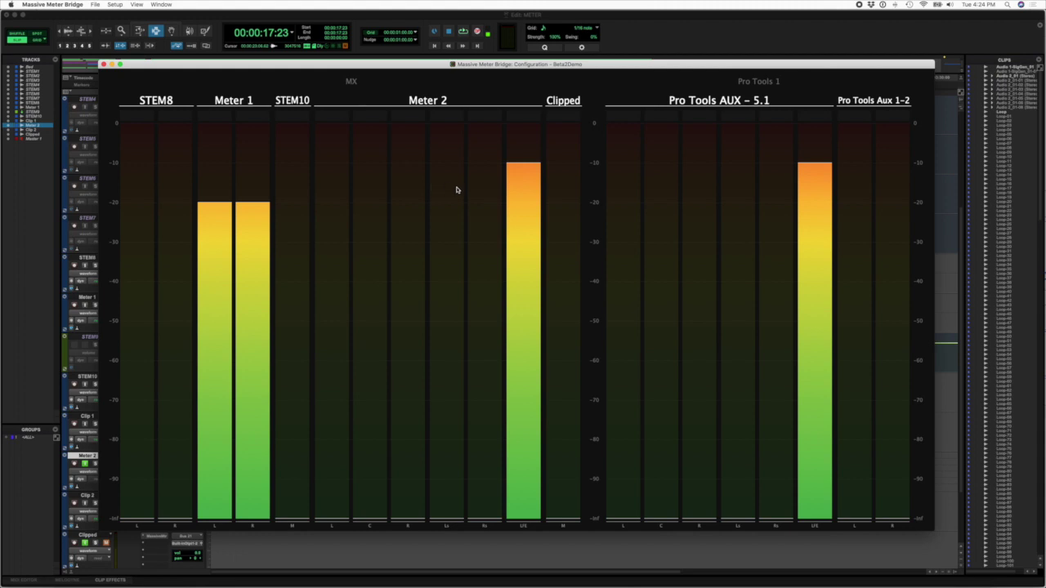
Step: Open Audio Device Settings from the Setup menu to review the Pro Tools Audio Bridge 16 input
{"action": "left_click", "coordinate": [115, 4]}
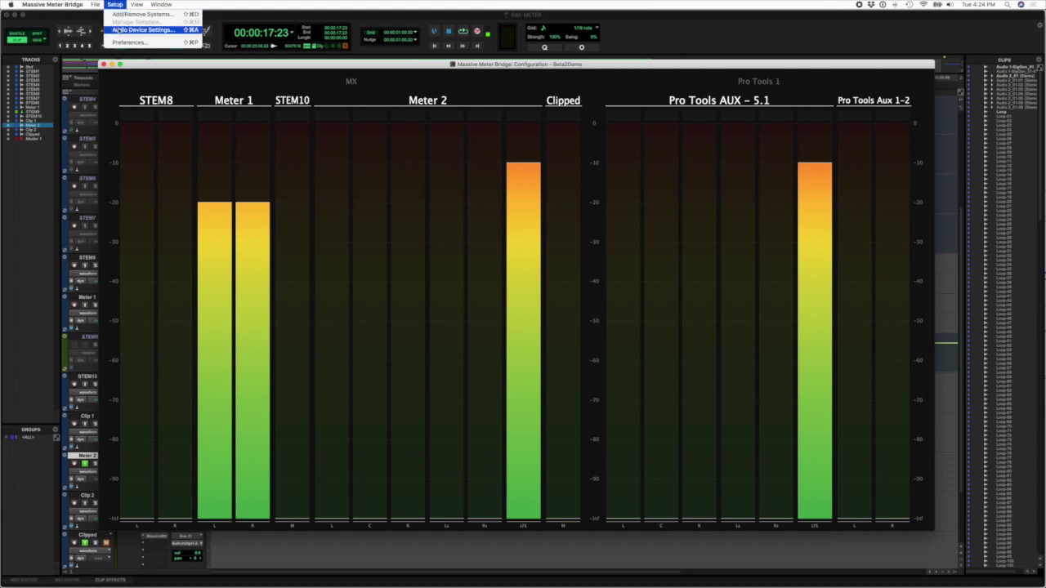
{"action": "left_click", "coordinate": [139, 30]}
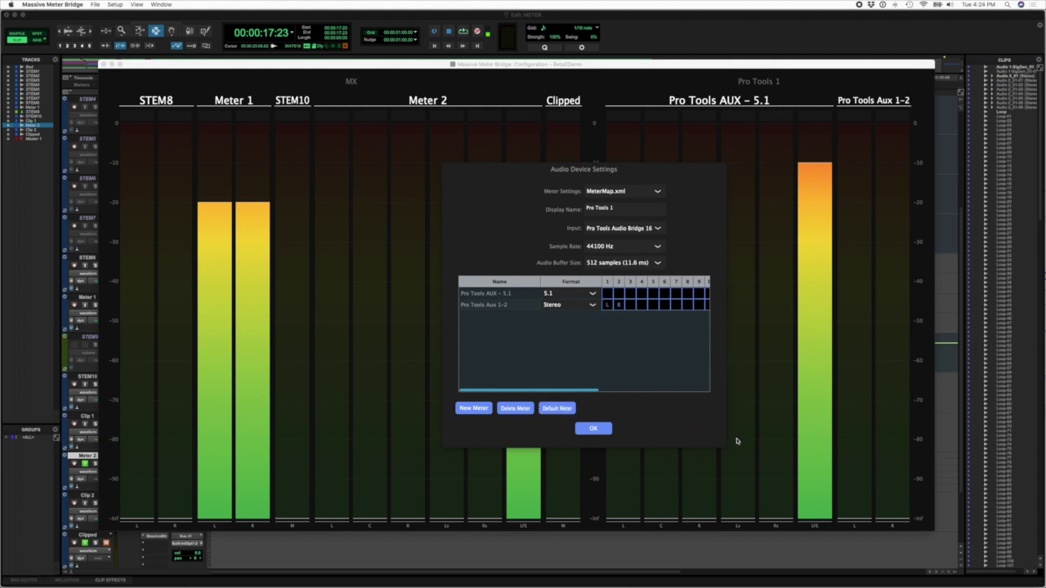
Step: Enlarge and reposition the settings dialog to show all 16 channels, keeping Pro Tools Audio Bridge 16 as input
{"action": "left_click_drag", "start_coordinate": [723, 447], "coordinate": [924, 474]}
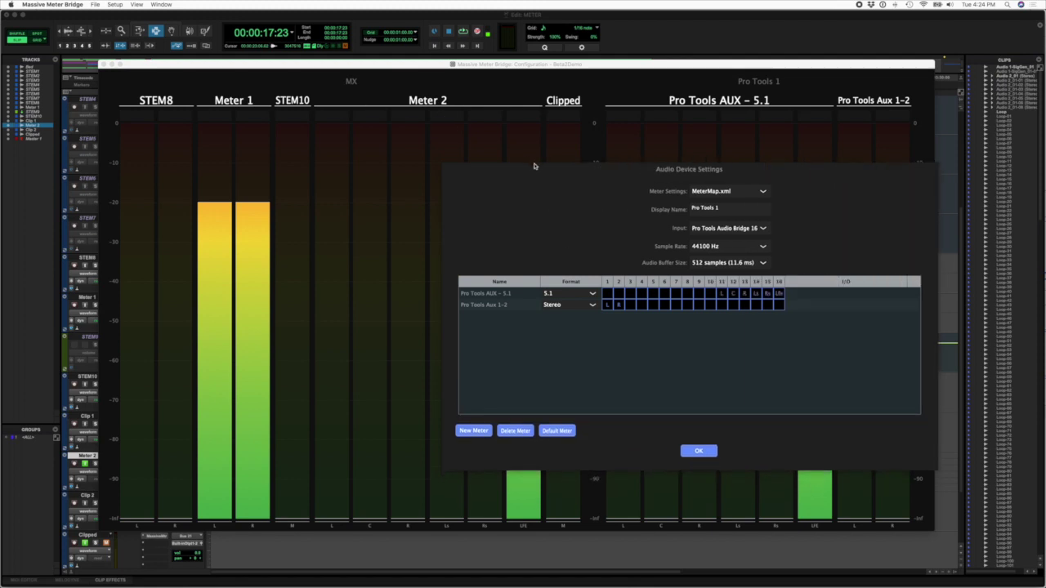
{"action": "left_click_drag", "start_coordinate": [535, 166], "coordinate": [410, 152]}
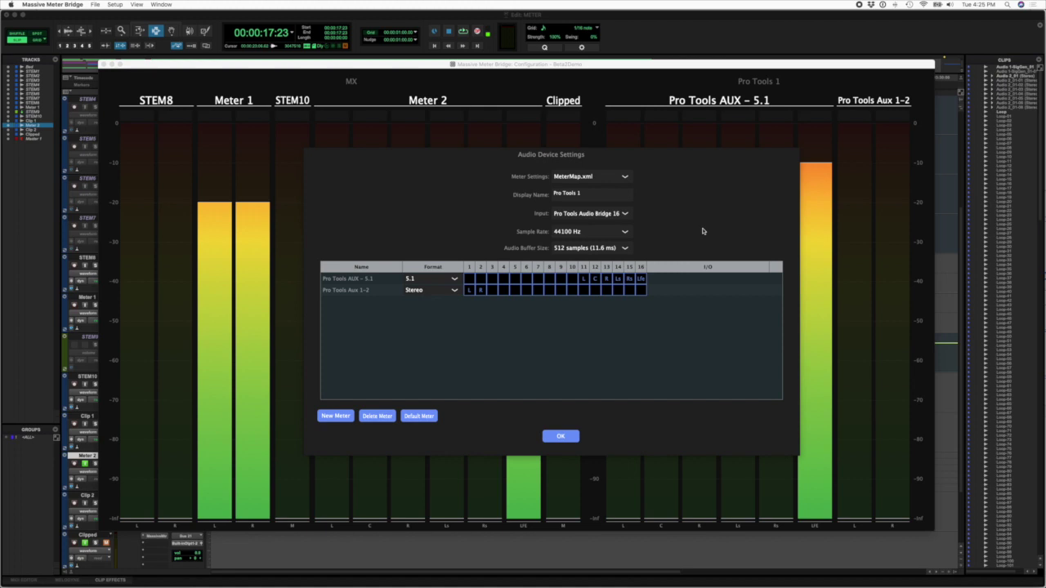
{"action": "left_click", "coordinate": [602, 215]}
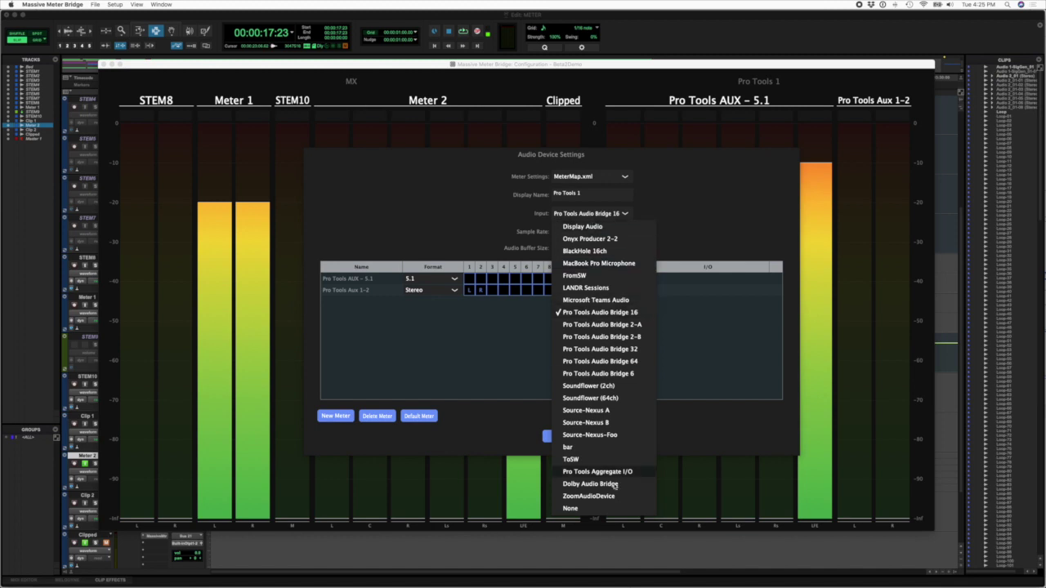
{"action": "left_click", "coordinate": [710, 433]}
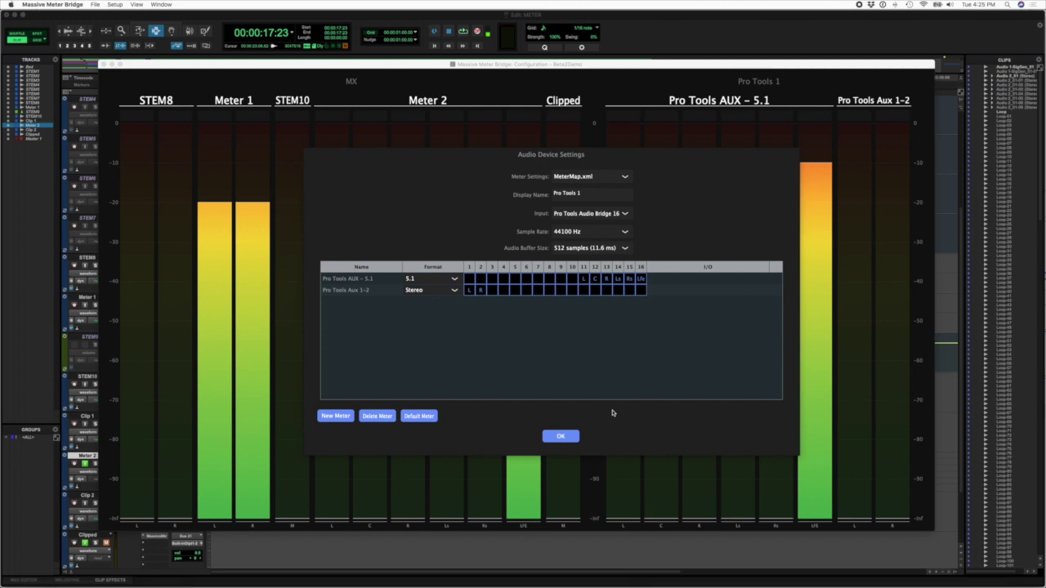
Step: Add two new meters to the device, leaving their format as Mono
{"action": "left_click", "coordinate": [335, 416]}
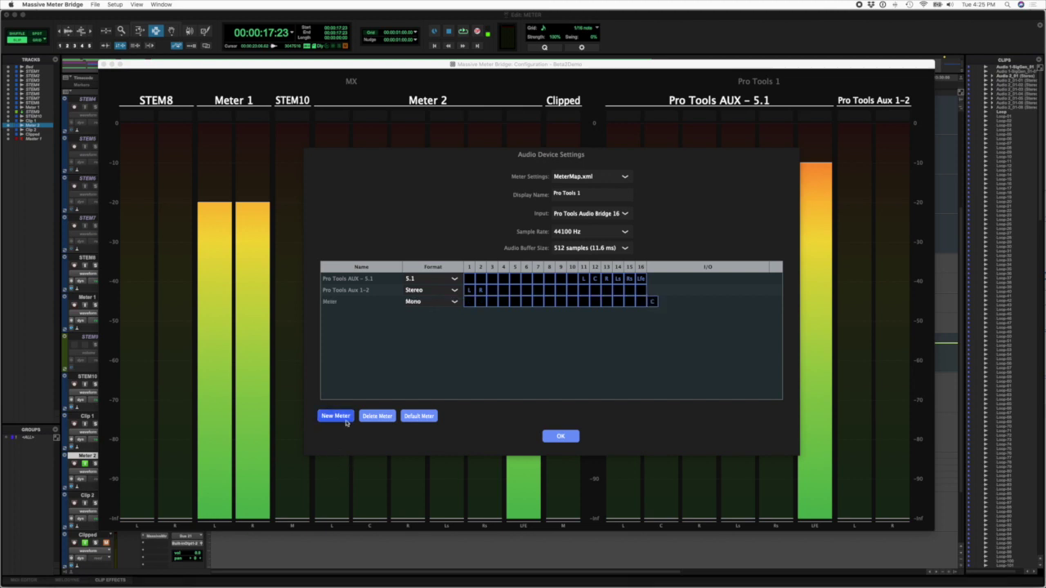
{"action": "left_click", "coordinate": [345, 417]}
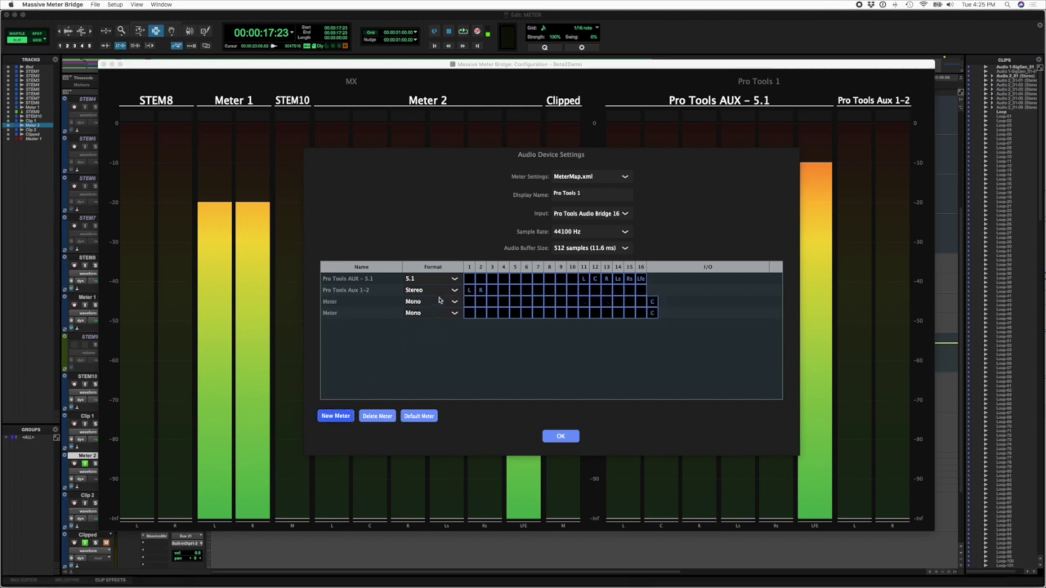
{"action": "left_click", "coordinate": [437, 308]}
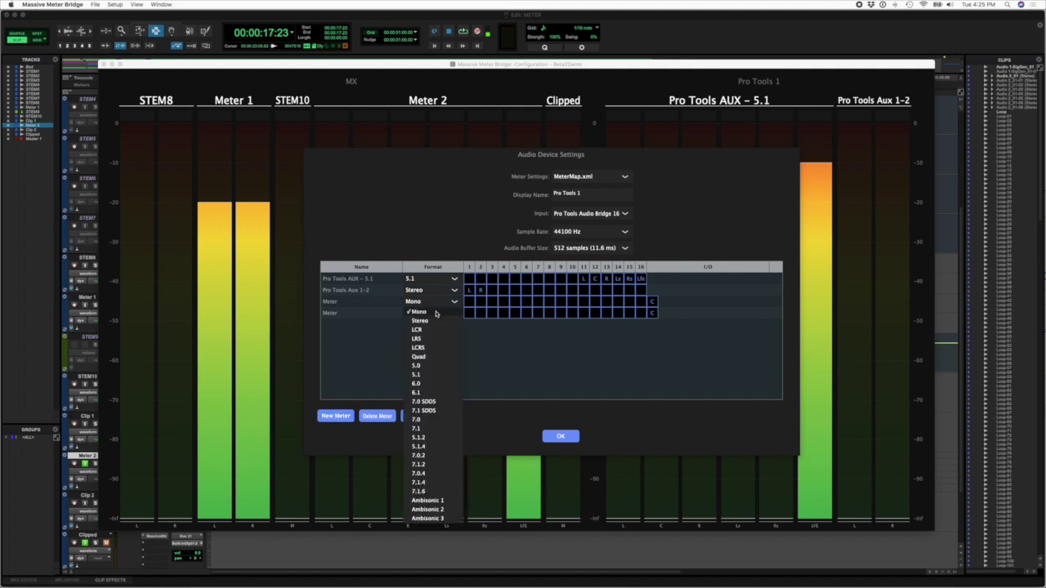
{"action": "left_click", "coordinate": [505, 421]}
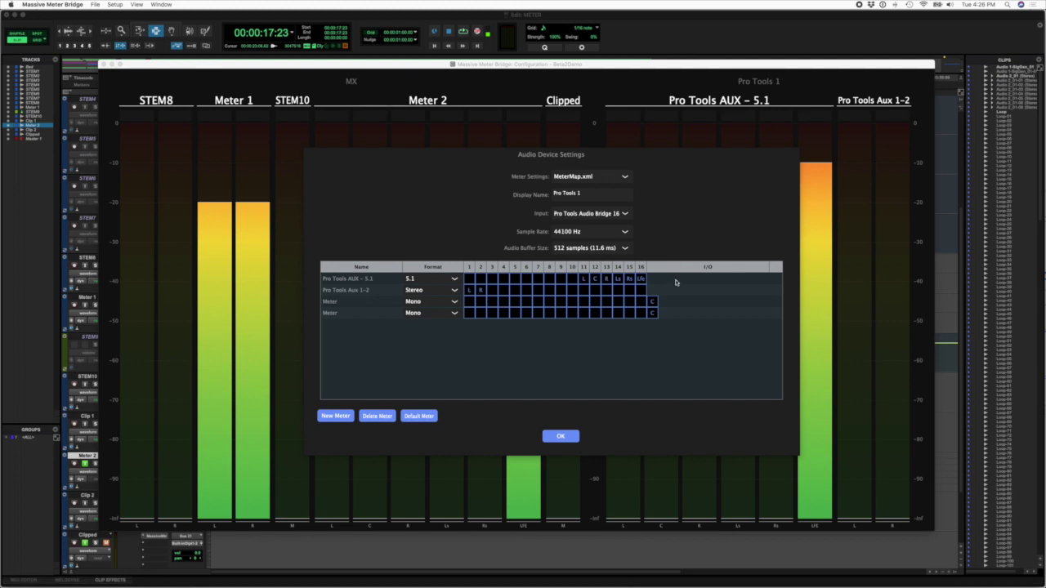
Step: Make the first new meter Stereo routed to channels 3–4, and the second Quad
{"action": "left_click", "coordinate": [432, 302]}
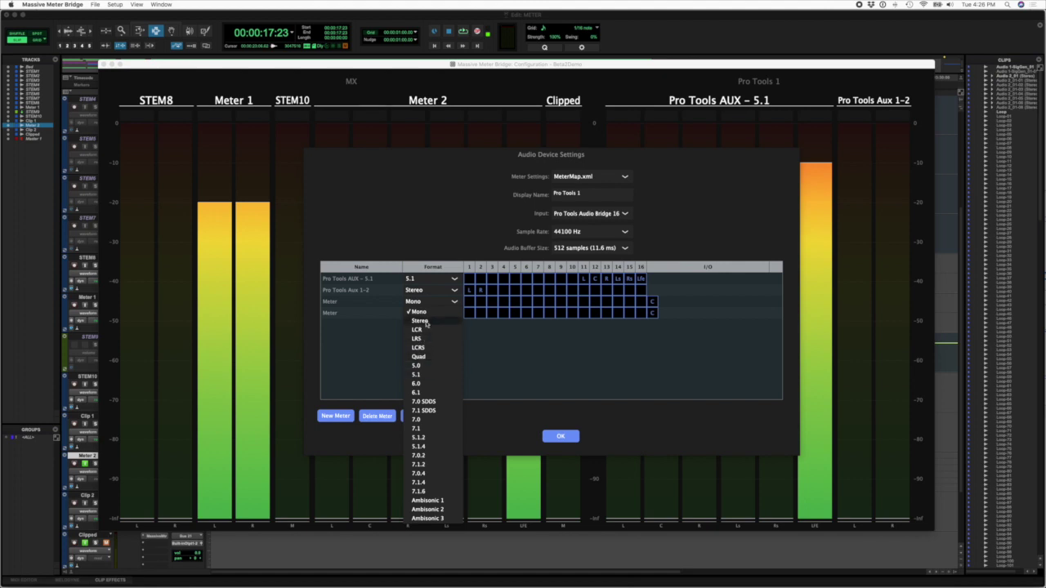
{"action": "left_click", "coordinate": [425, 321]}
{"action": "left_click", "coordinate": [438, 314]}
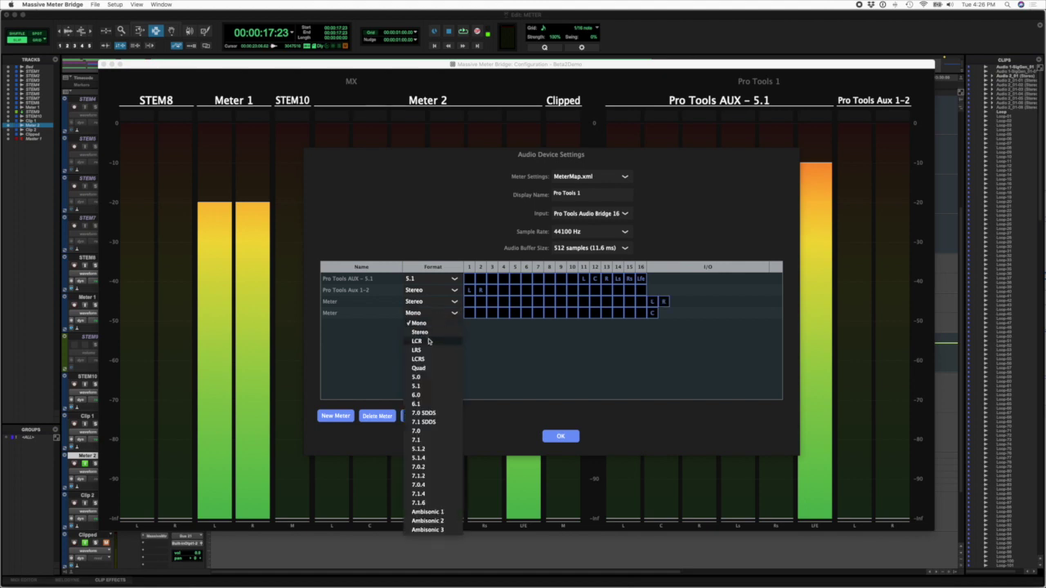
{"action": "left_click", "coordinate": [427, 368]}
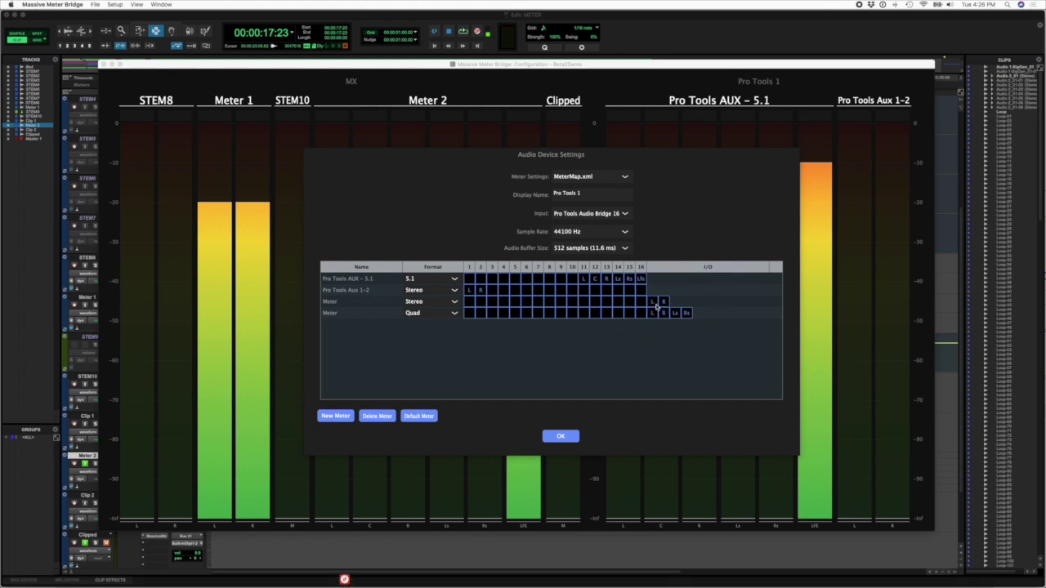
{"action": "left_click_drag", "start_coordinate": [657, 307], "coordinate": [494, 303]}
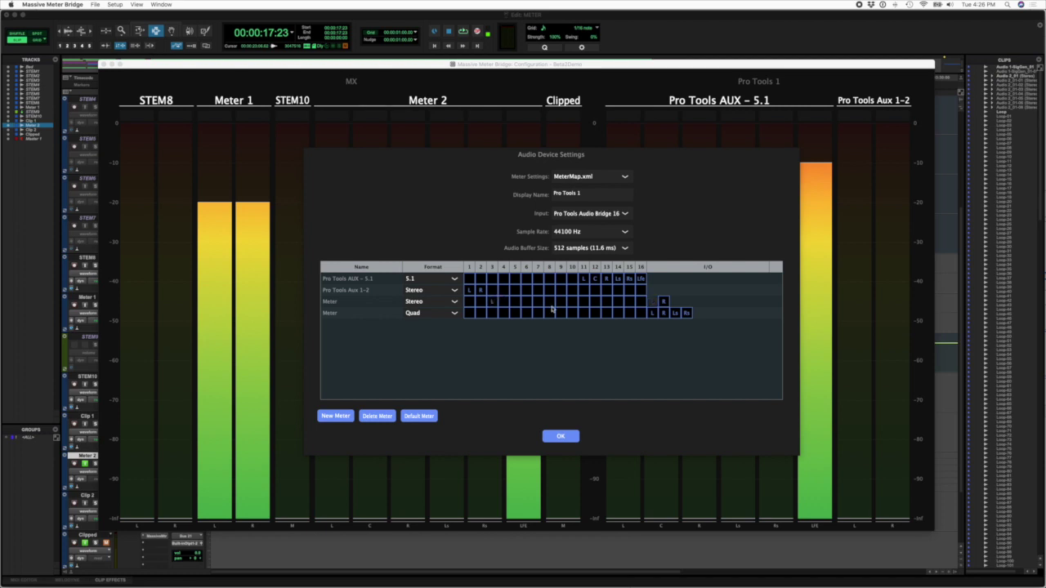
{"action": "left_click_drag", "start_coordinate": [665, 304], "coordinate": [504, 302]}
Step: Rename the two new meters 'Meter Stereo' and 'Meter Quad'
{"action": "left_click", "coordinate": [337, 304]}
{"action": "left_click", "coordinate": [336, 303]}
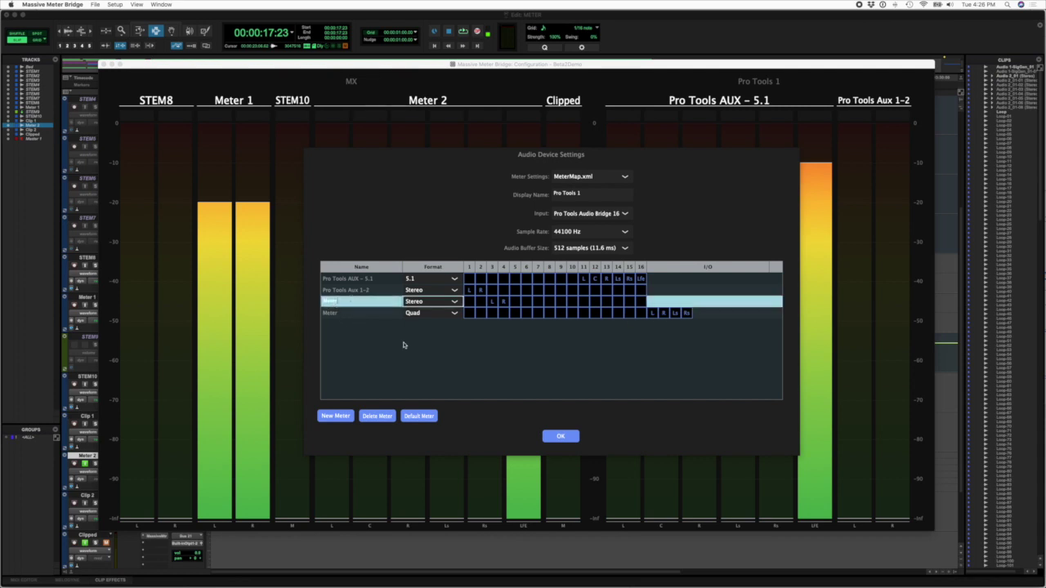
{"action": "type", "text": "Stereo"}
{"action": "double_click", "coordinate": [336, 313]}
{"action": "type", "text": "Quad"}
Step: Route Meter Quad's L, R, Ls and Rs to channels 1–4 and confirm the settings
{"action": "left_click", "coordinate": [468, 313]}
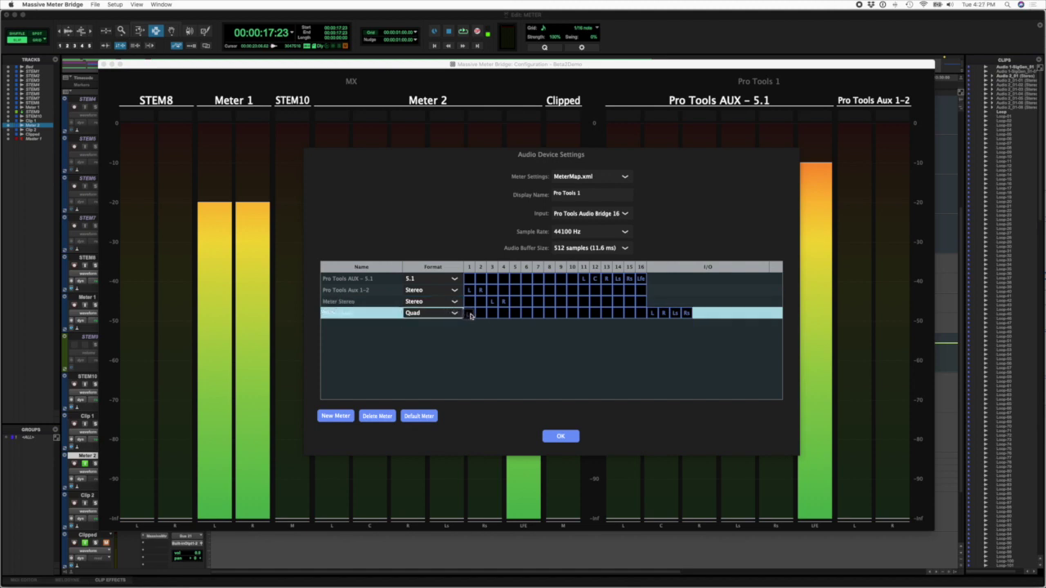
{"action": "left_click", "coordinate": [480, 313]}
{"action": "left_click_drag", "start_coordinate": [681, 317], "coordinate": [492, 313]}
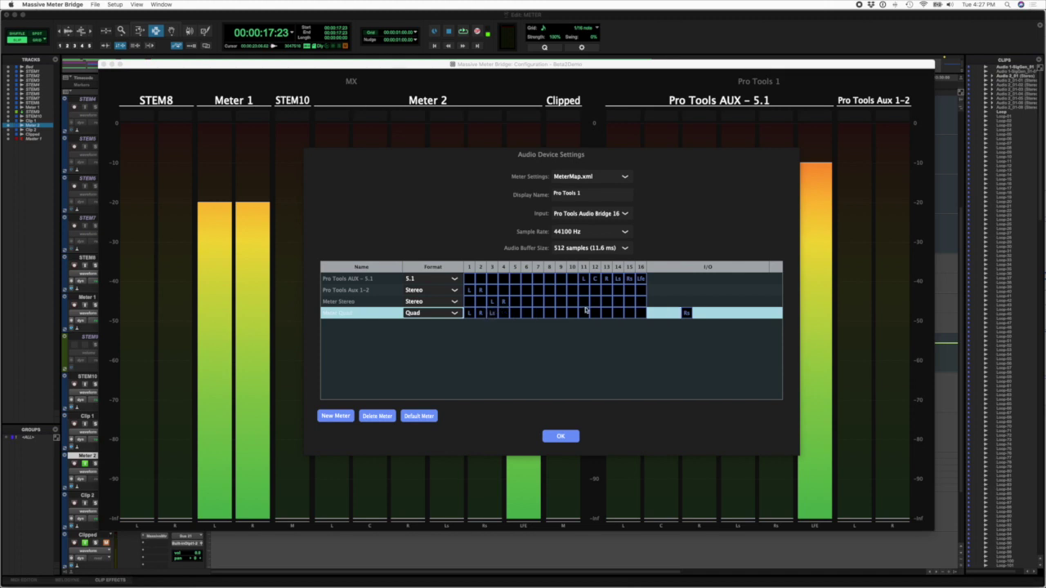
{"action": "left_click_drag", "start_coordinate": [687, 315], "coordinate": [504, 313]}
{"action": "key", "text": "Return"}
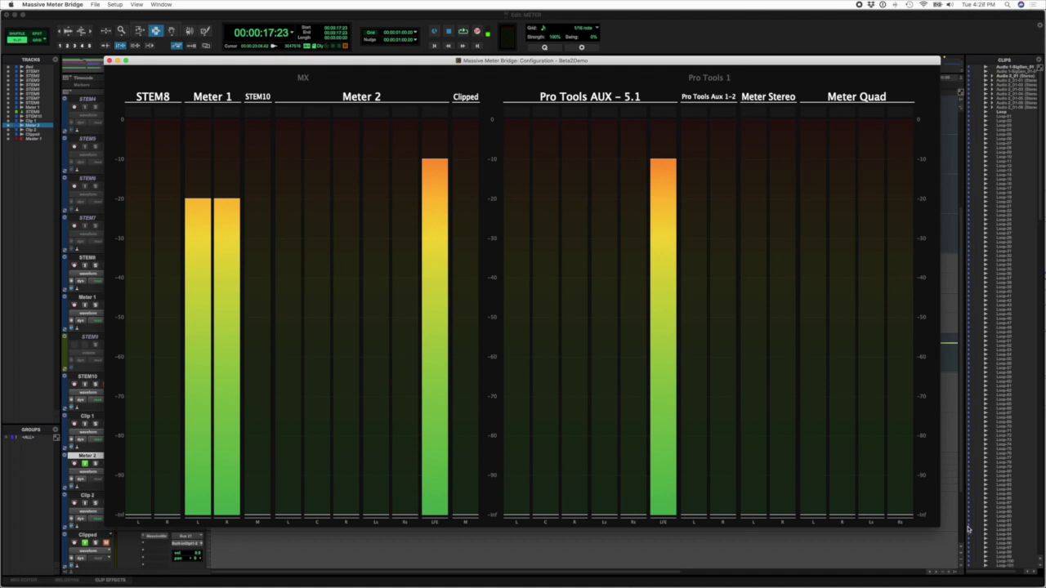
Step: Resize the meter window wider and shorter so the Pro Tools tracks show beneath it
{"action": "left_click_drag", "start_coordinate": [940, 526], "coordinate": [973, 351]}
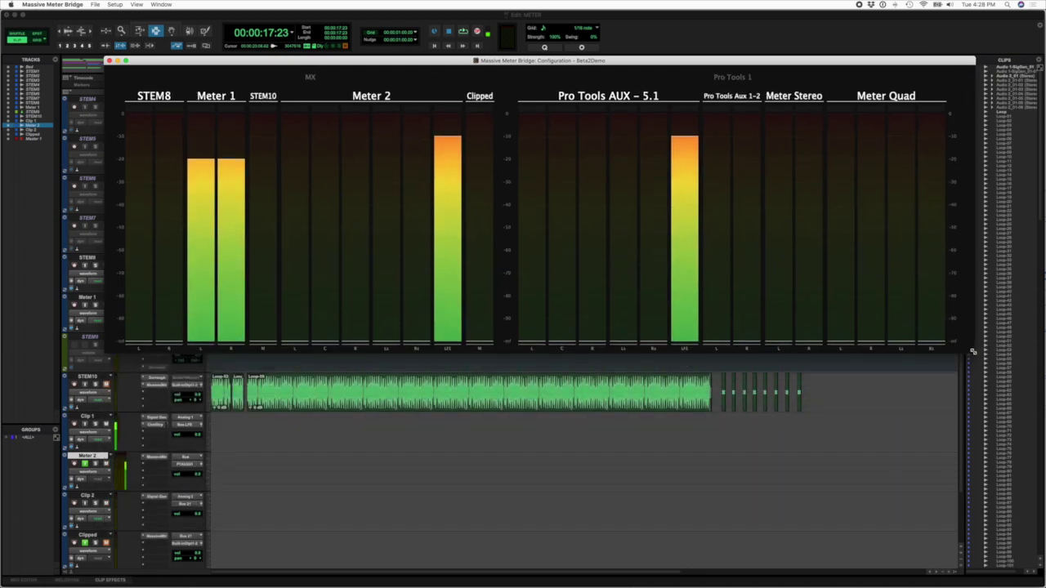
Step: Bring the Pro Tools Edit window forward and review the Output tab of I/O Setup
{"action": "left_click", "coordinate": [815, 44]}
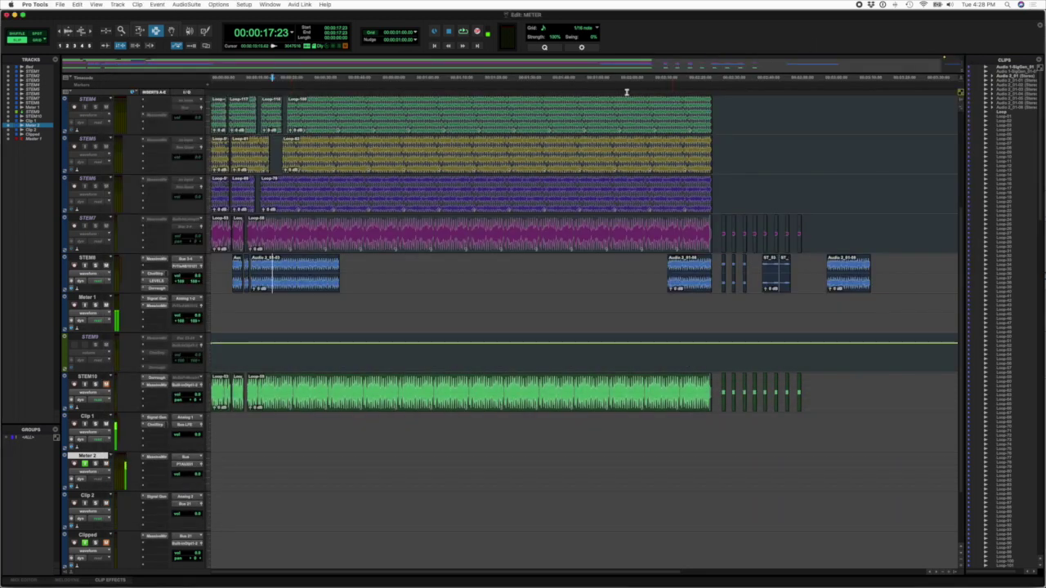
{"action": "left_click", "coordinate": [245, 4]}
{"action": "left_click", "coordinate": [247, 50]}
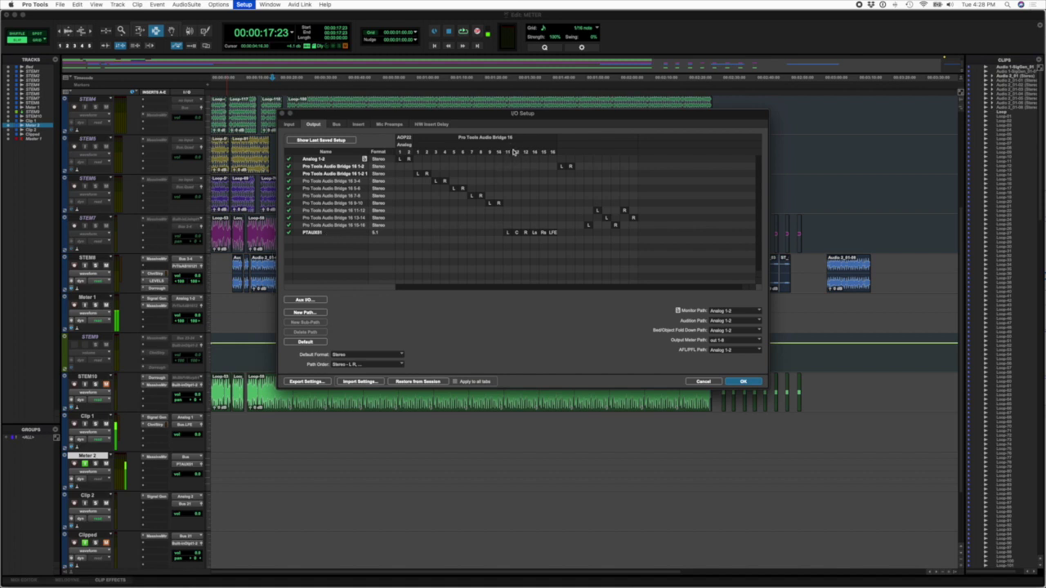
{"action": "left_click", "coordinate": [742, 382]}
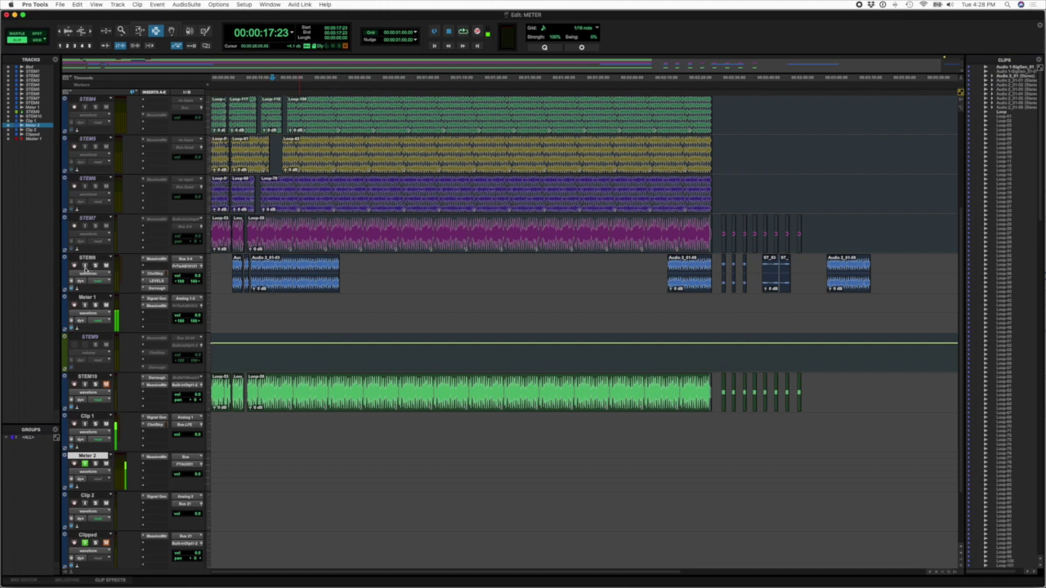
{"action": "left_click", "coordinate": [185, 266]}
{"action": "mouse_move", "coordinate": [187, 267]}
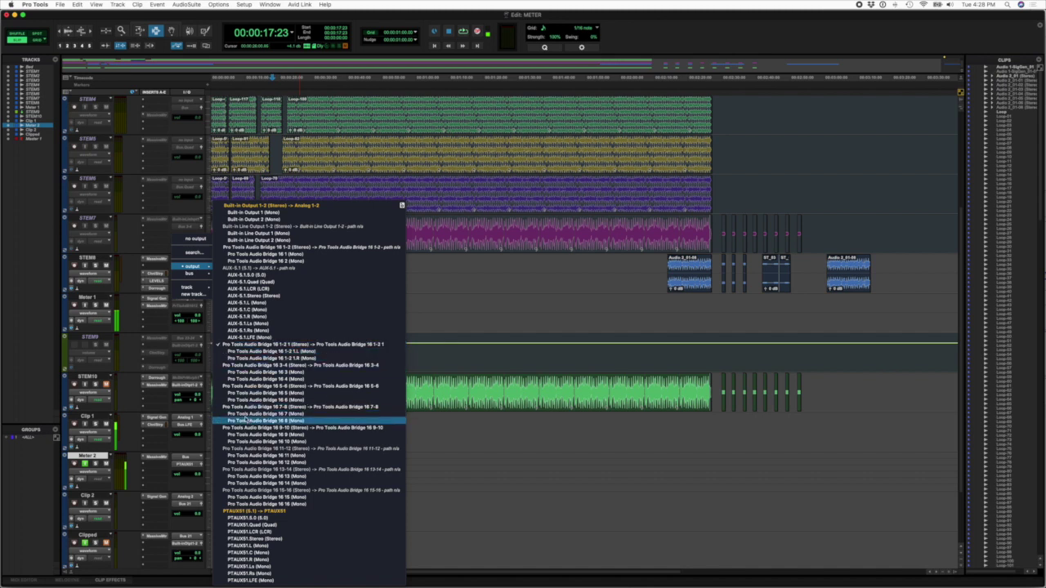
{"action": "left_click", "coordinate": [144, 244]}
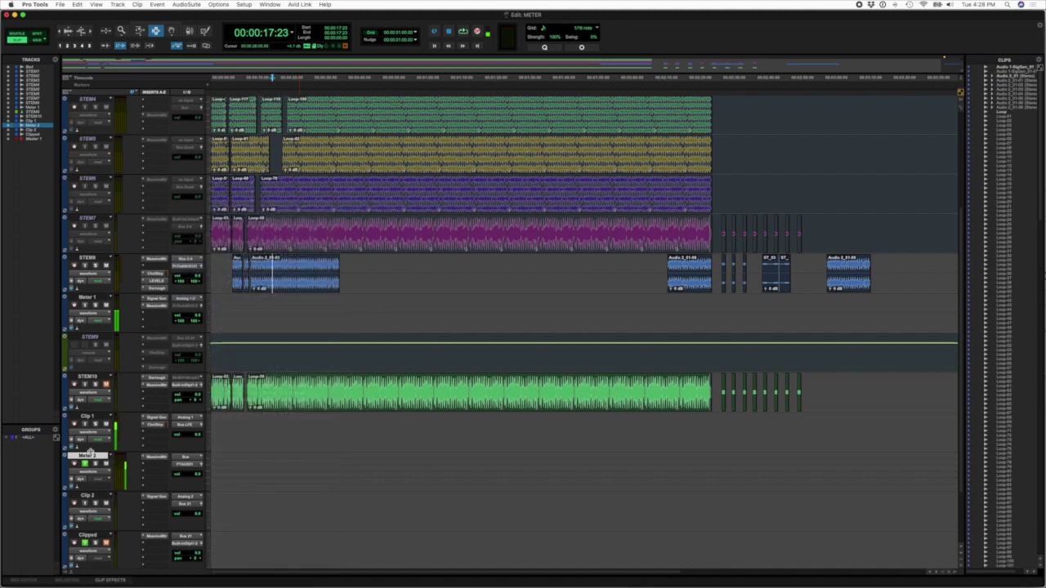
{"action": "left_click", "coordinate": [188, 465]}
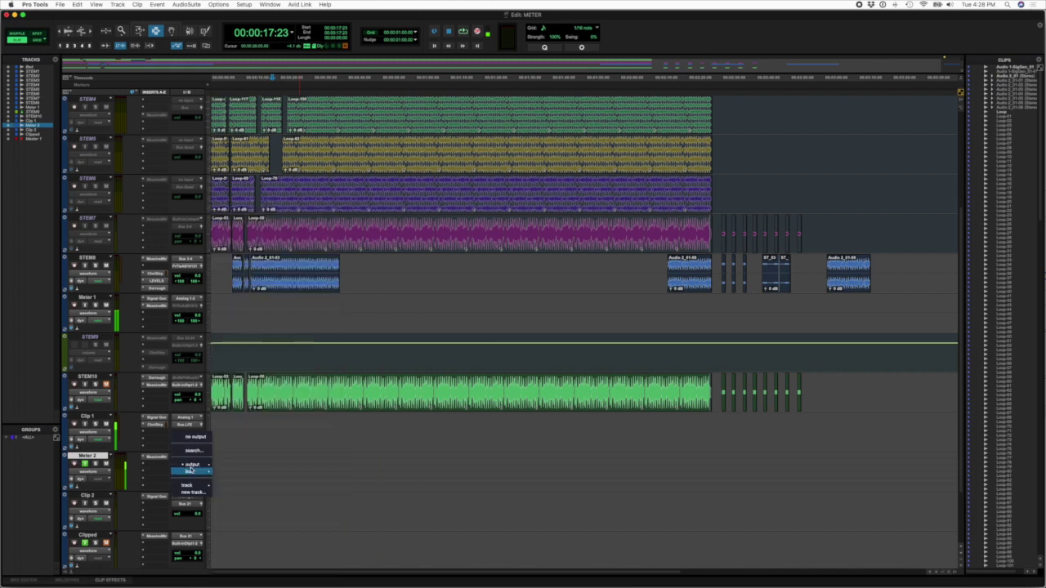
{"action": "mouse_move", "coordinate": [193, 465]}
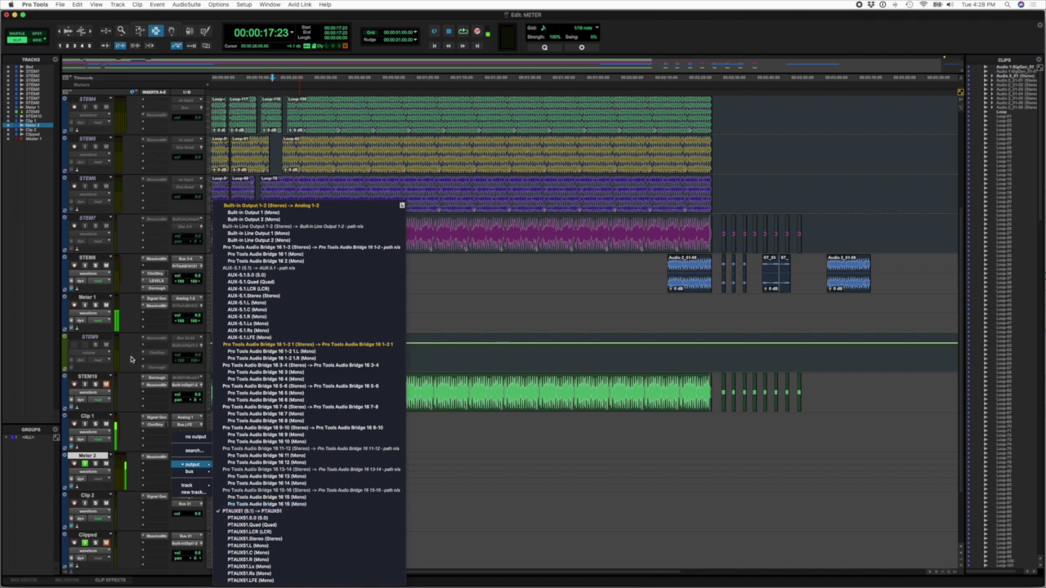
{"action": "key", "text": "Escape"}
Step: Start Pro Tools playback and bring the meter window back in front to watch levels
{"action": "key", "text": "space"}
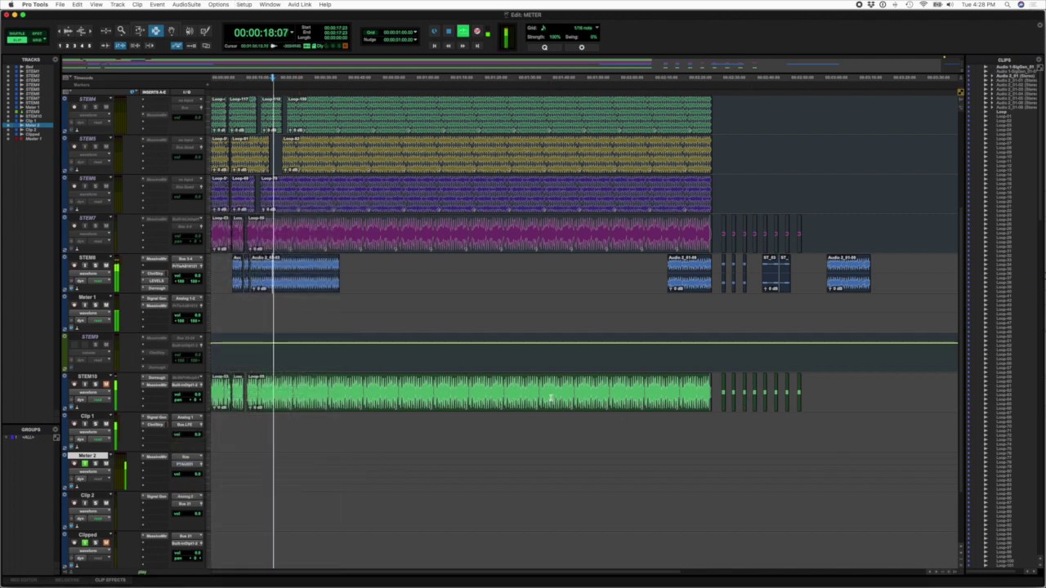
{"action": "key", "text": "super+Tab"}
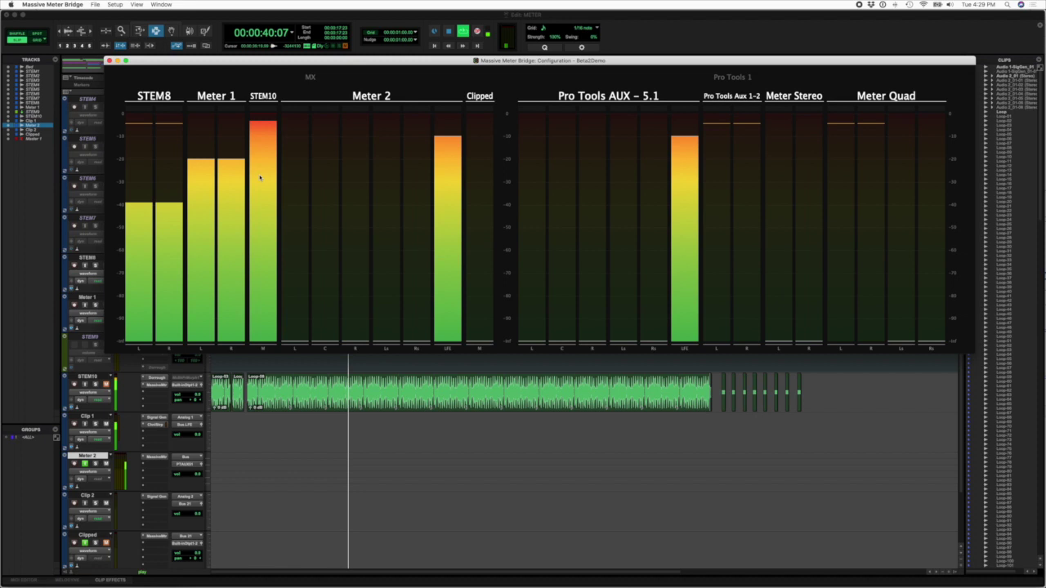
Step: Stop Pro Tools playback and let the meters fall back to resting levels
{"action": "key", "text": "space"}
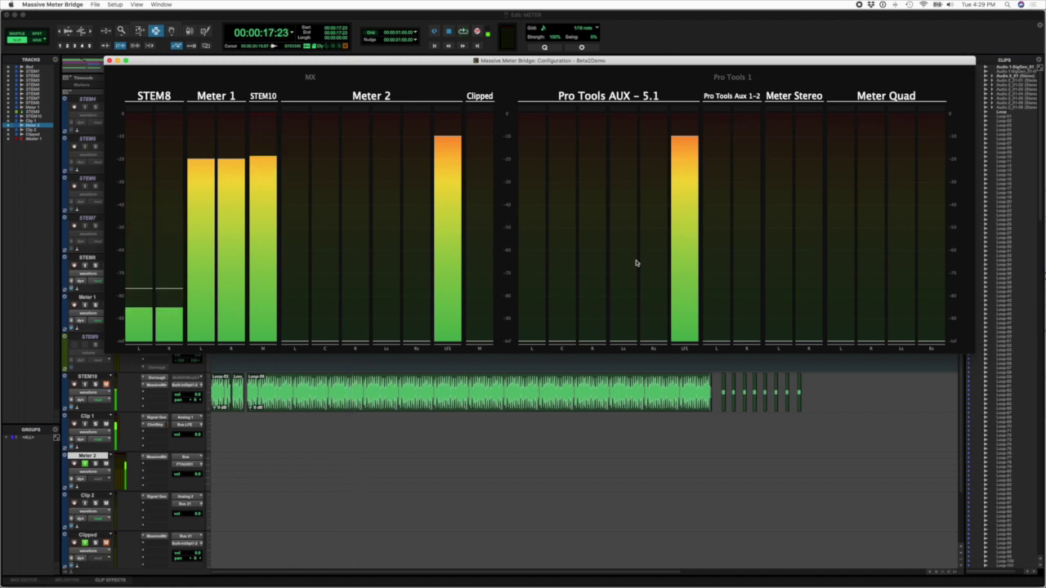